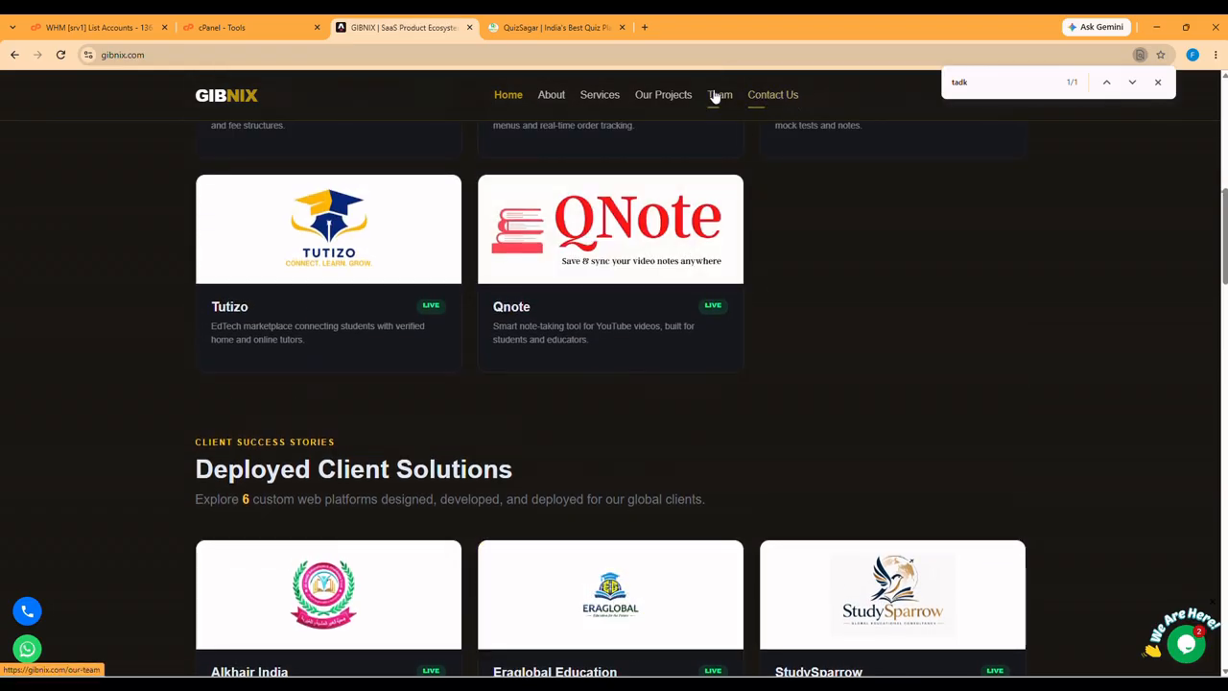
# - View the GIBNIX Services page, then return to the cPanel Tools page
pyautogui.click(594, 94)
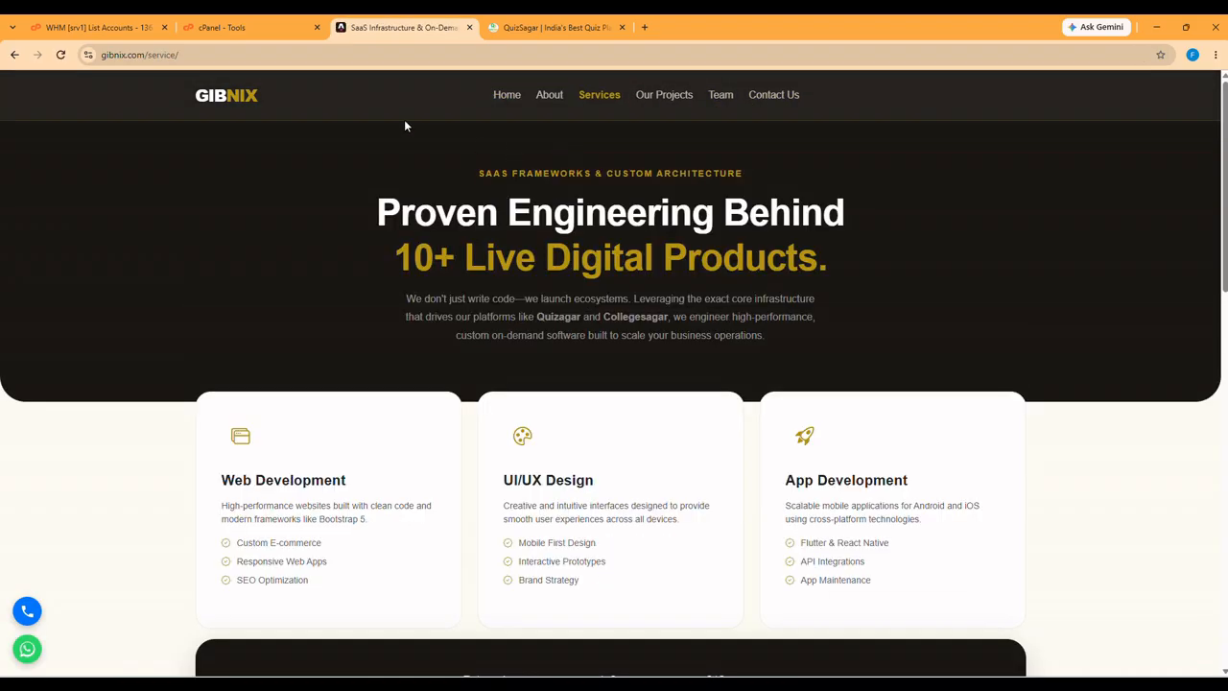
pyautogui.click(243, 36)
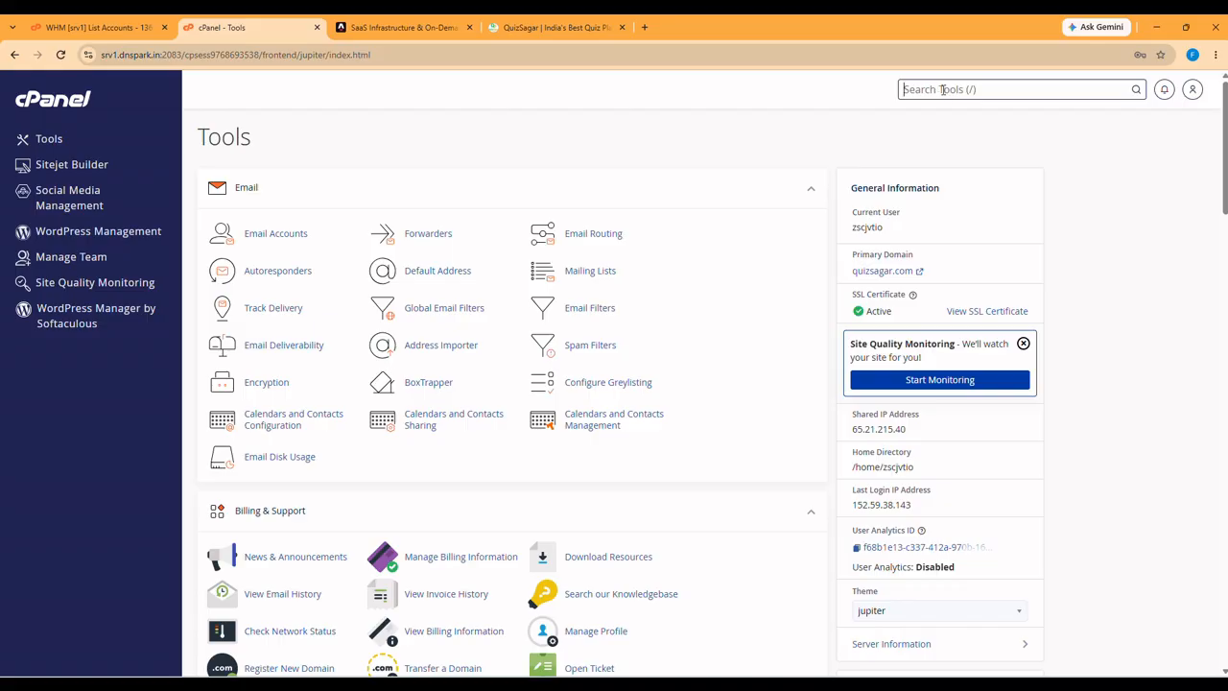
# - Search cPanel tools for 'email' and start a new account in Email Accounts
pyautogui.write('email')
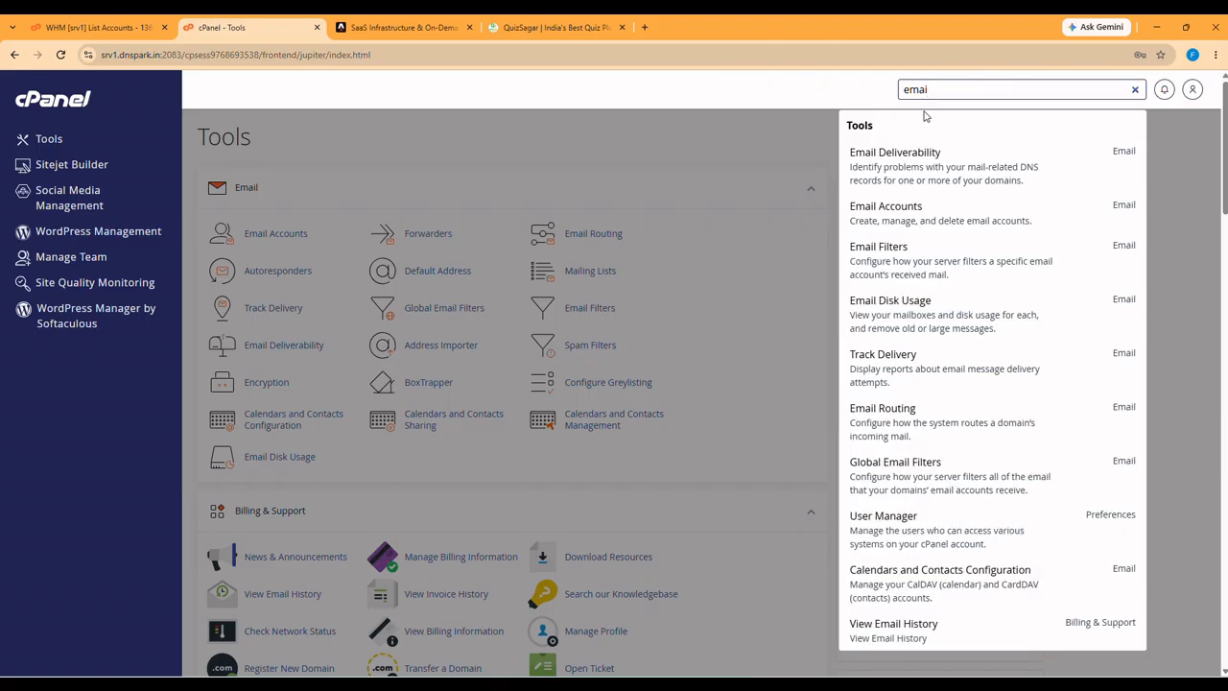
pyautogui.click(918, 221)
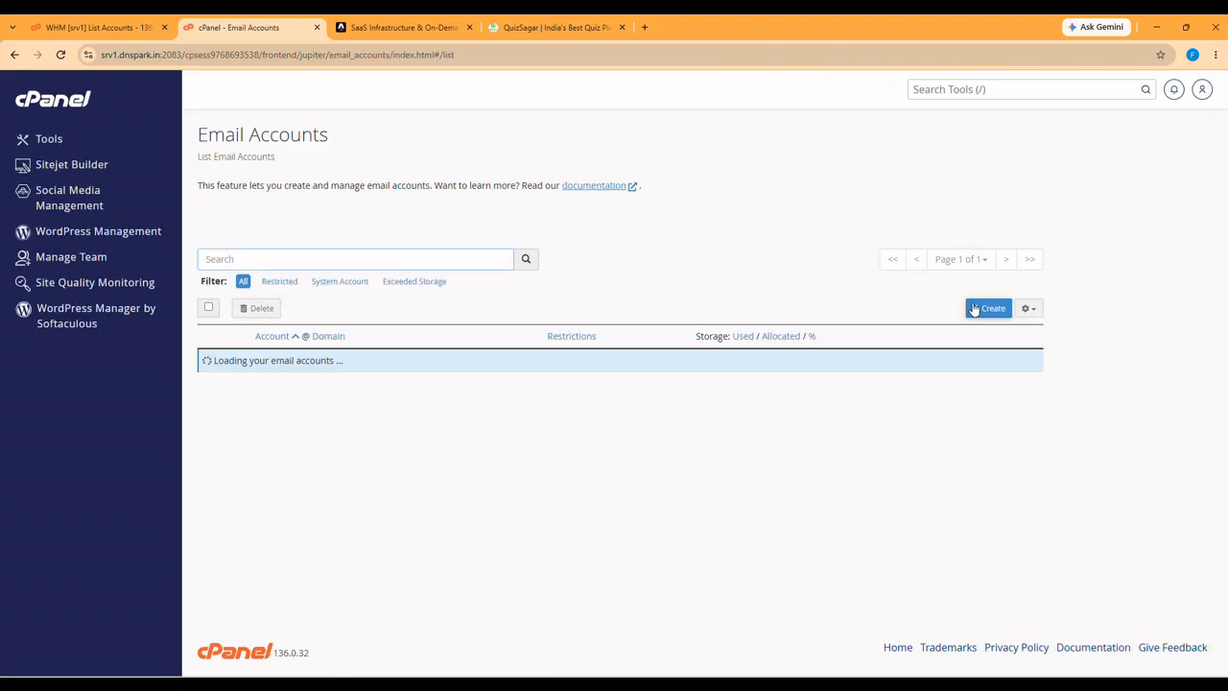
pyautogui.click(985, 309)
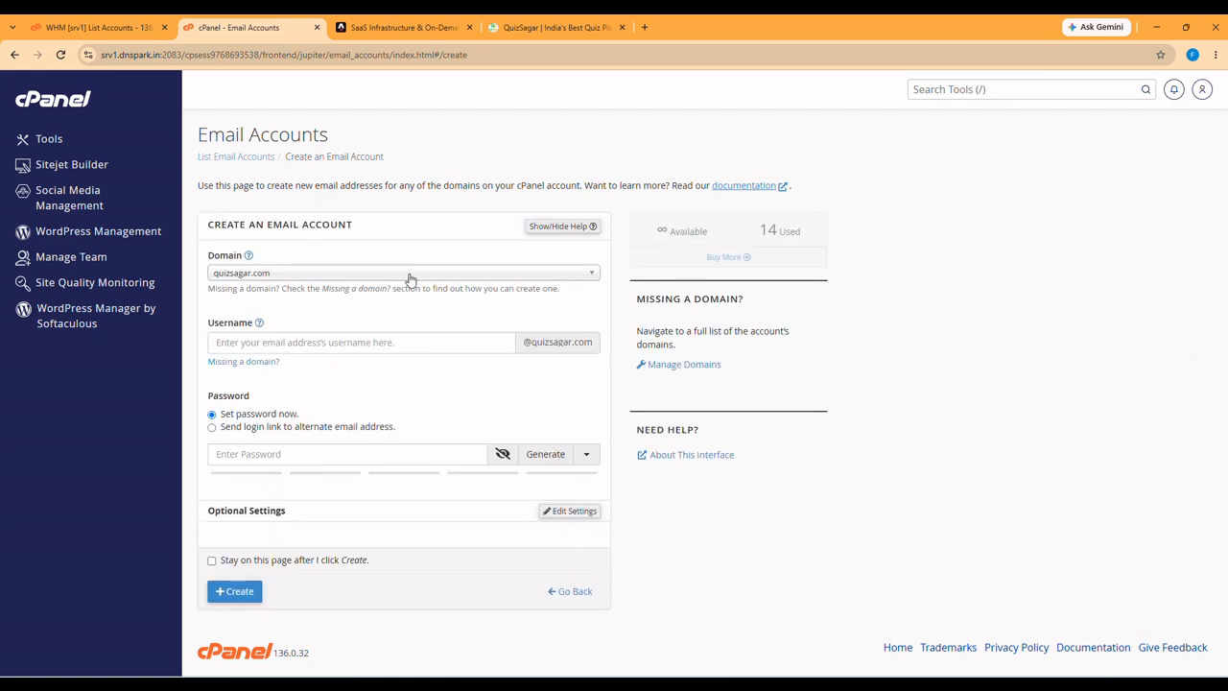
pyautogui.click(408, 277)
pyautogui.click(398, 277)
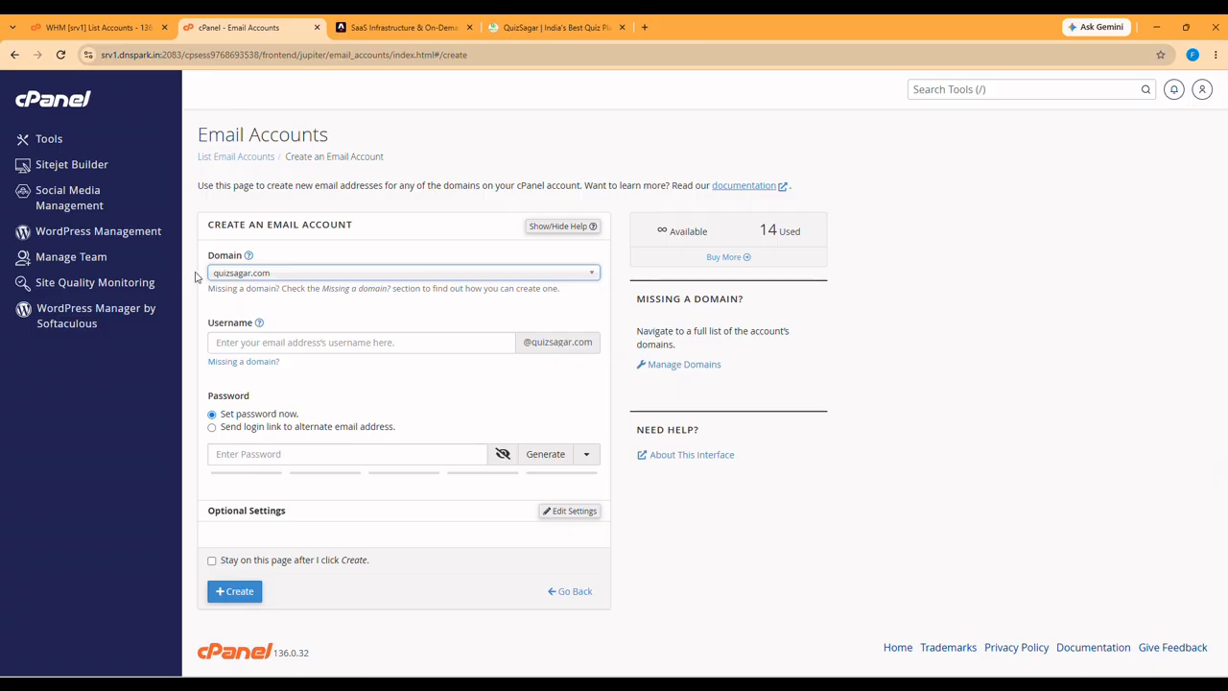
pyautogui.click(278, 341)
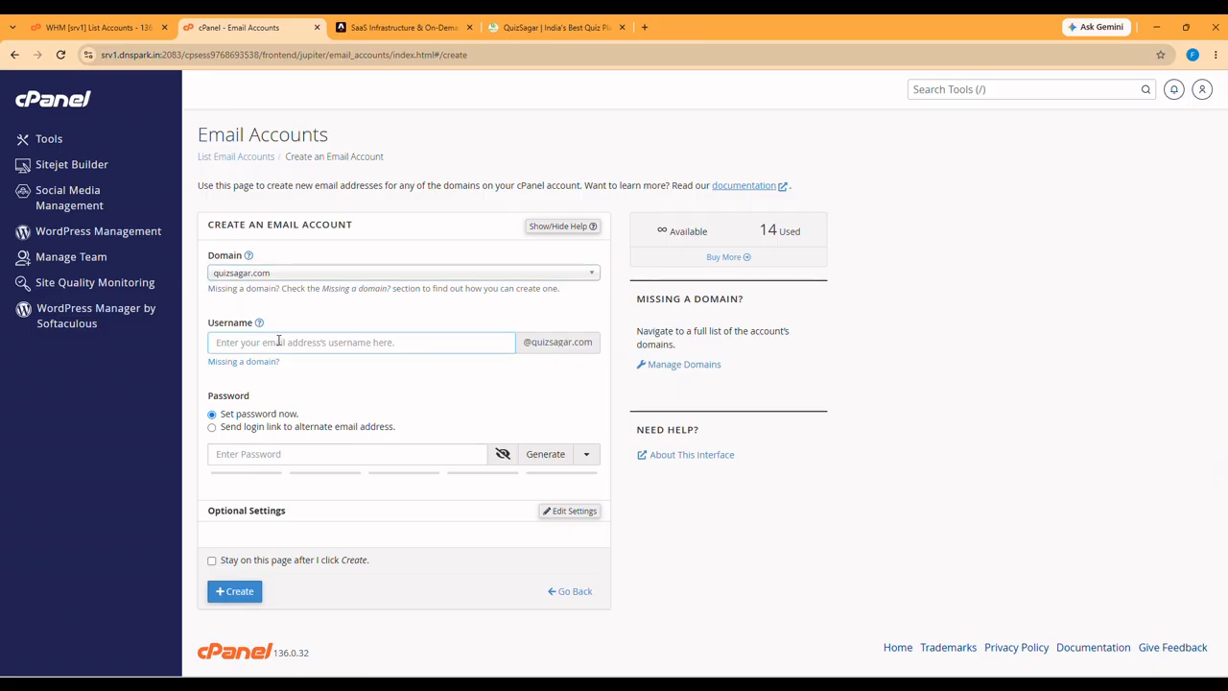
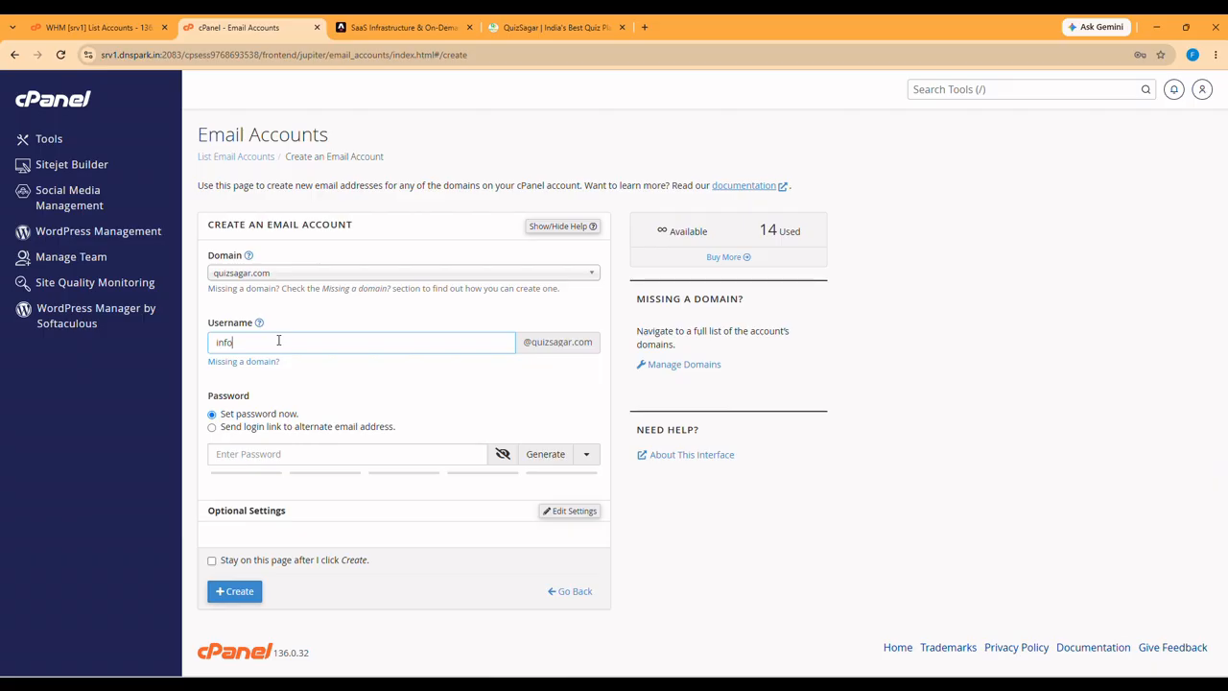
pyautogui.doubleClick(278, 342)
pyautogui.write('s')
pyautogui.doubleClick(278, 340)
pyautogui.write('sales')
pyautogui.doubleClick(278, 341)
pyautogui.write('s')
pyautogui.press('BackSpace')
pyautogui.write('mai')
pyautogui.doubleClick(278, 341)
pyautogui.press('BackSpace')
pyautogui.press('Tab')
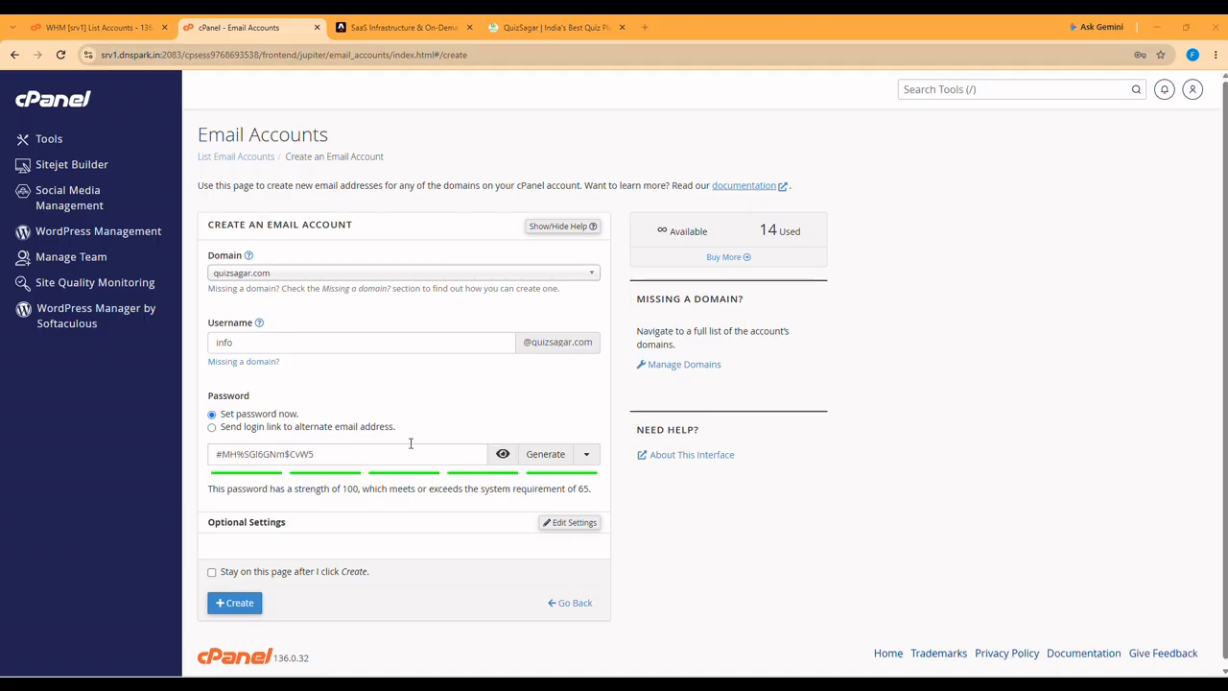
# - Generate a strong password, copy and hide it, and create the account
pyautogui.click(408, 454)
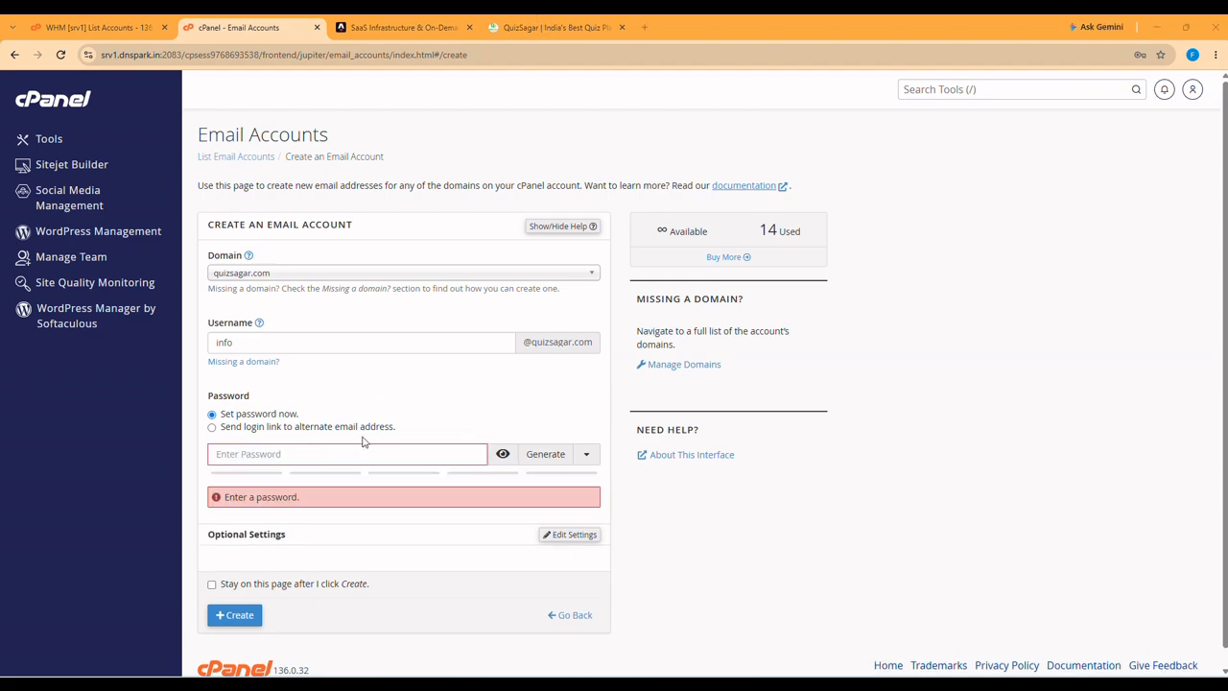
pyautogui.click(363, 449)
pyautogui.hotkey('ctrl', 'v')
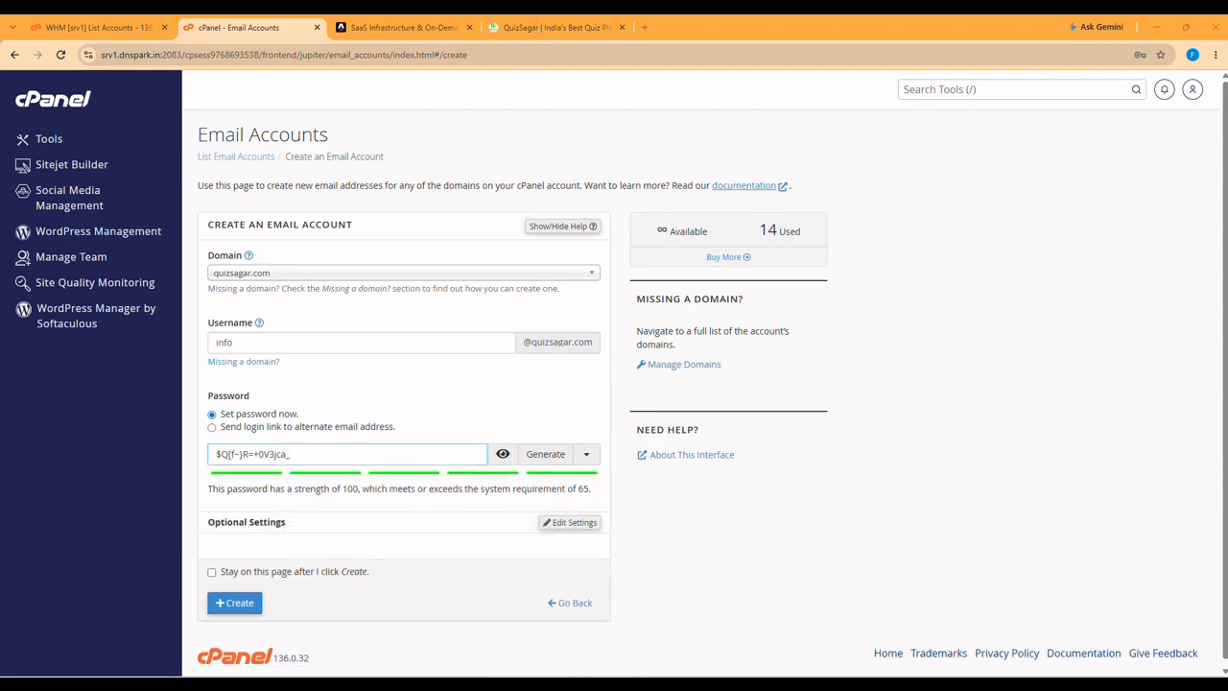
pyautogui.click(546, 456)
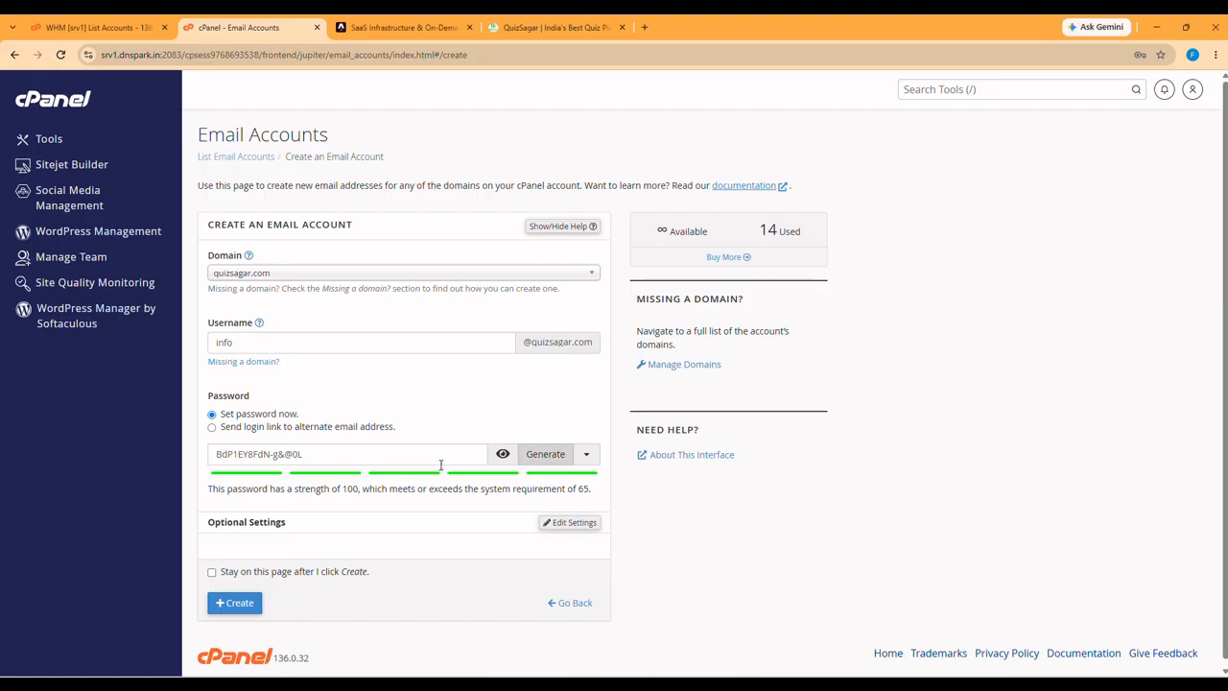
pyautogui.moveTo(386, 455); pyautogui.dragTo(231, 453)
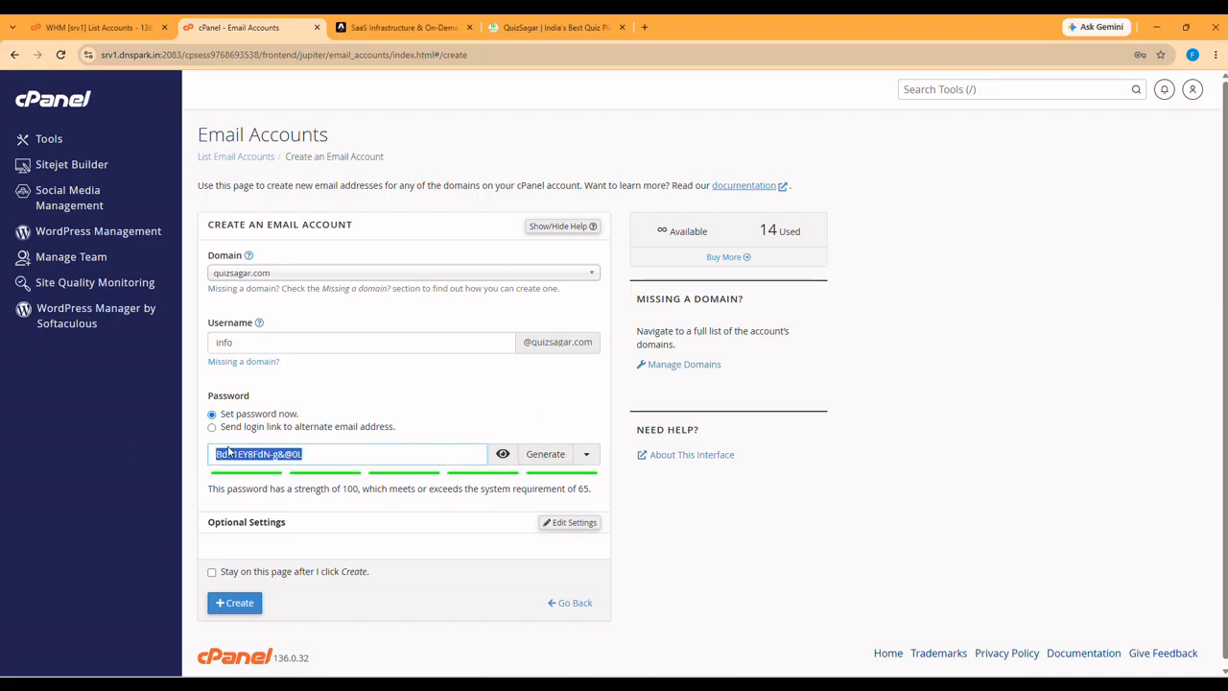
pyautogui.click(502, 454)
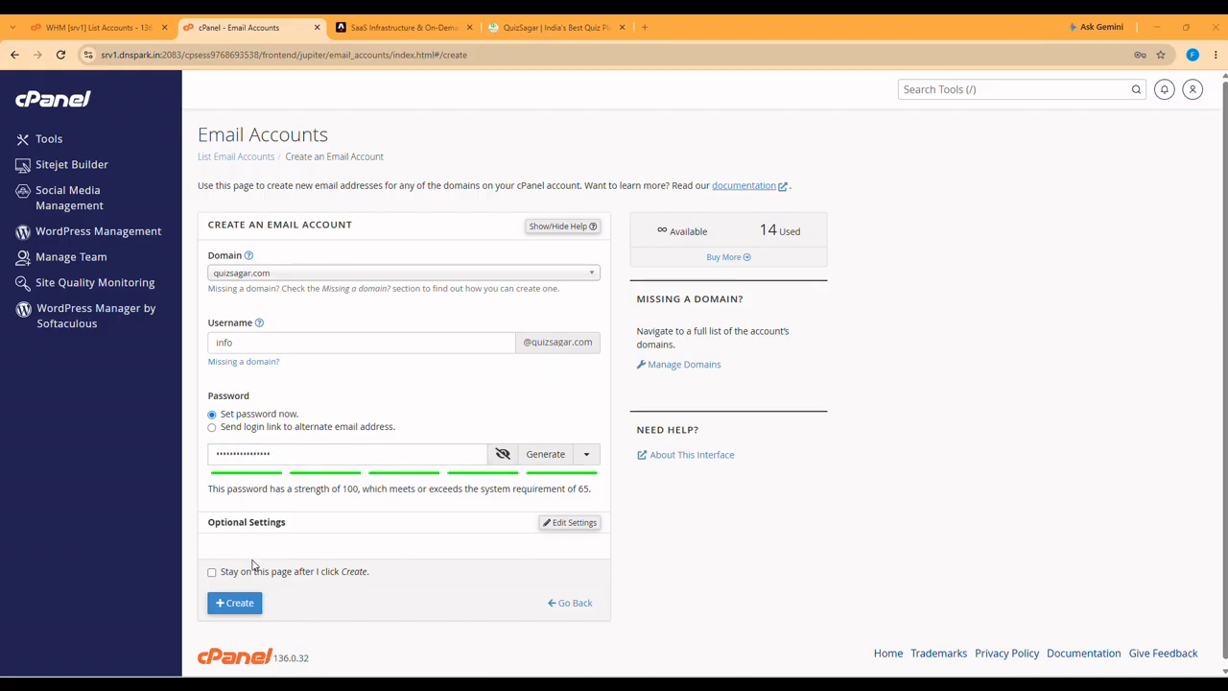
pyautogui.click(236, 612)
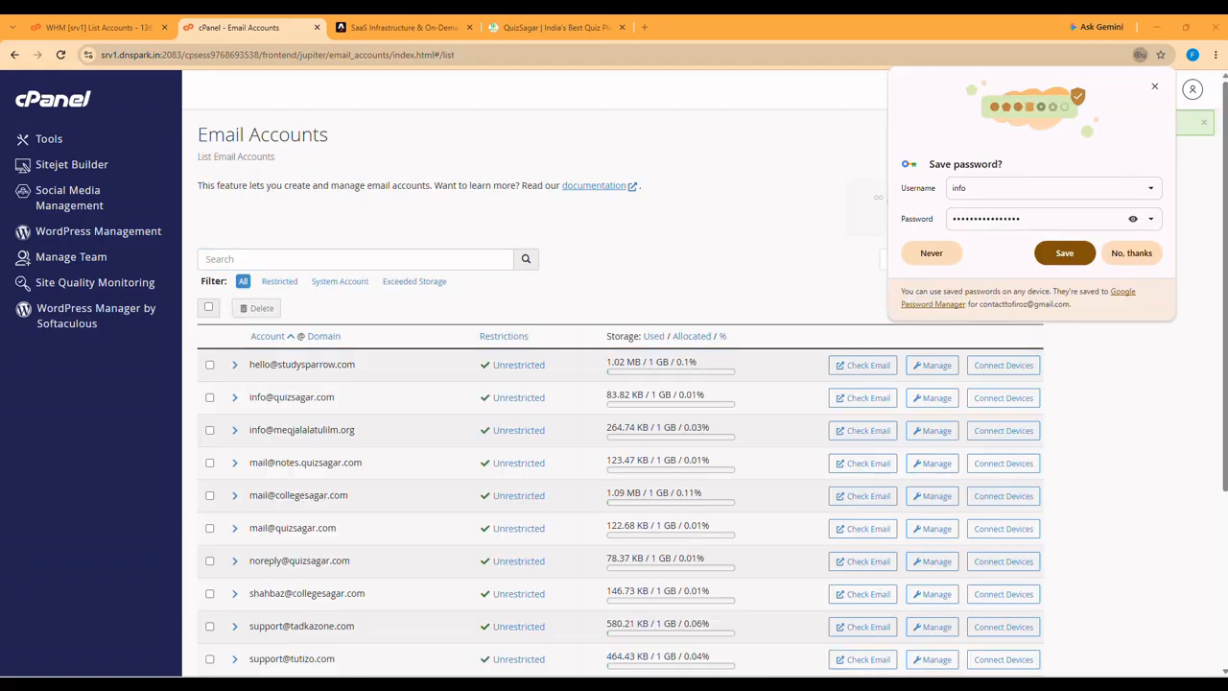
# - Duplicate the QuizSagar tab and browse to quizsagar.com/webmail
pyautogui.click(533, 27)
pyautogui.rightClick(501, 25)
pyautogui.click(548, 127)
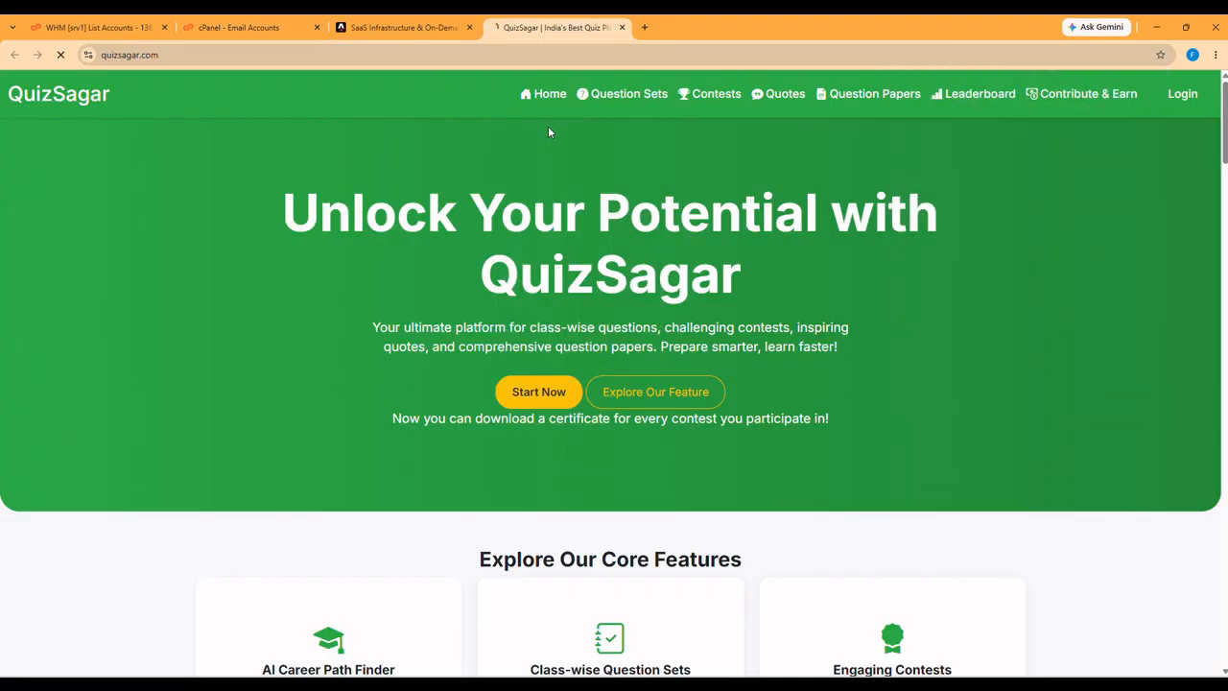
pyautogui.rightClick(509, 26)
pyautogui.click(555, 142)
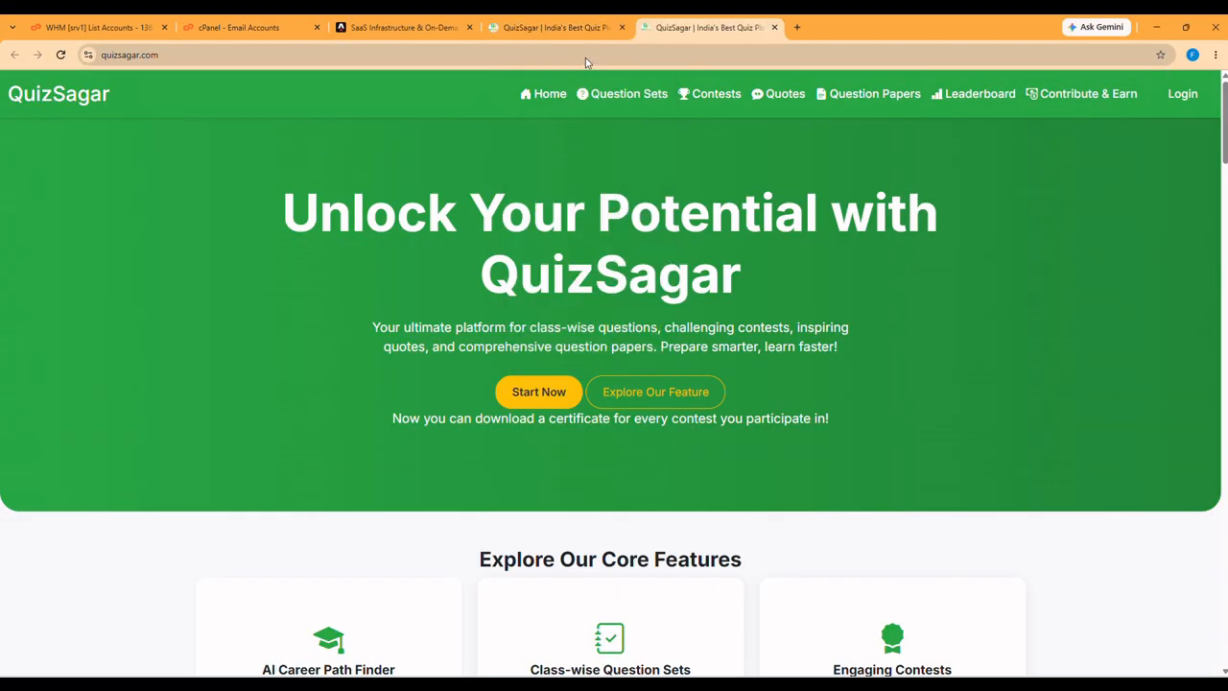
pyautogui.click(767, 50)
pyautogui.write('/webmail')
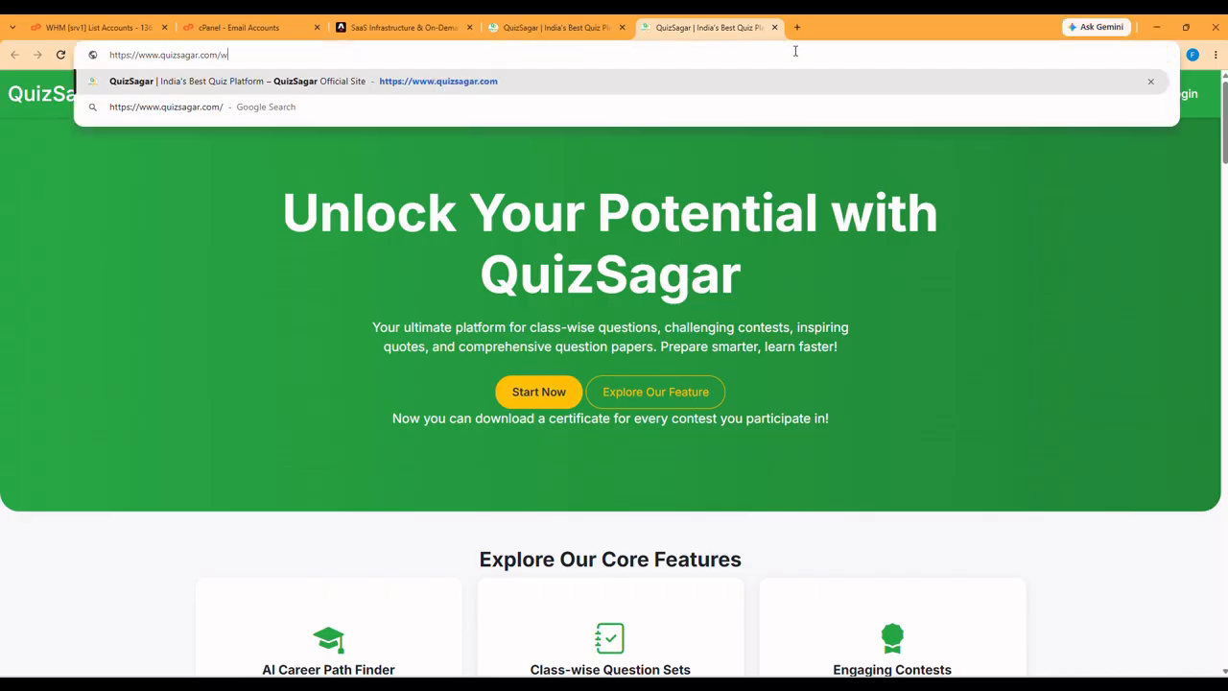
pyautogui.press('Return')
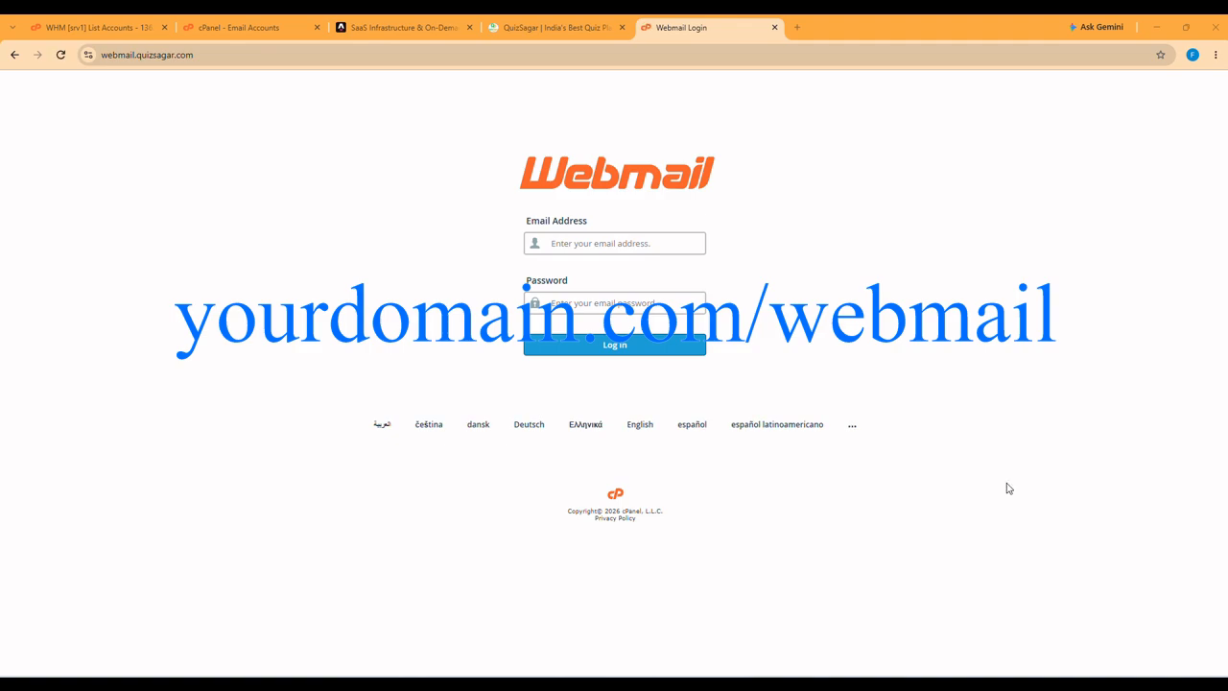
# - Log in to Webmail with the new info mailbox address and its password
pyautogui.click(569, 242)
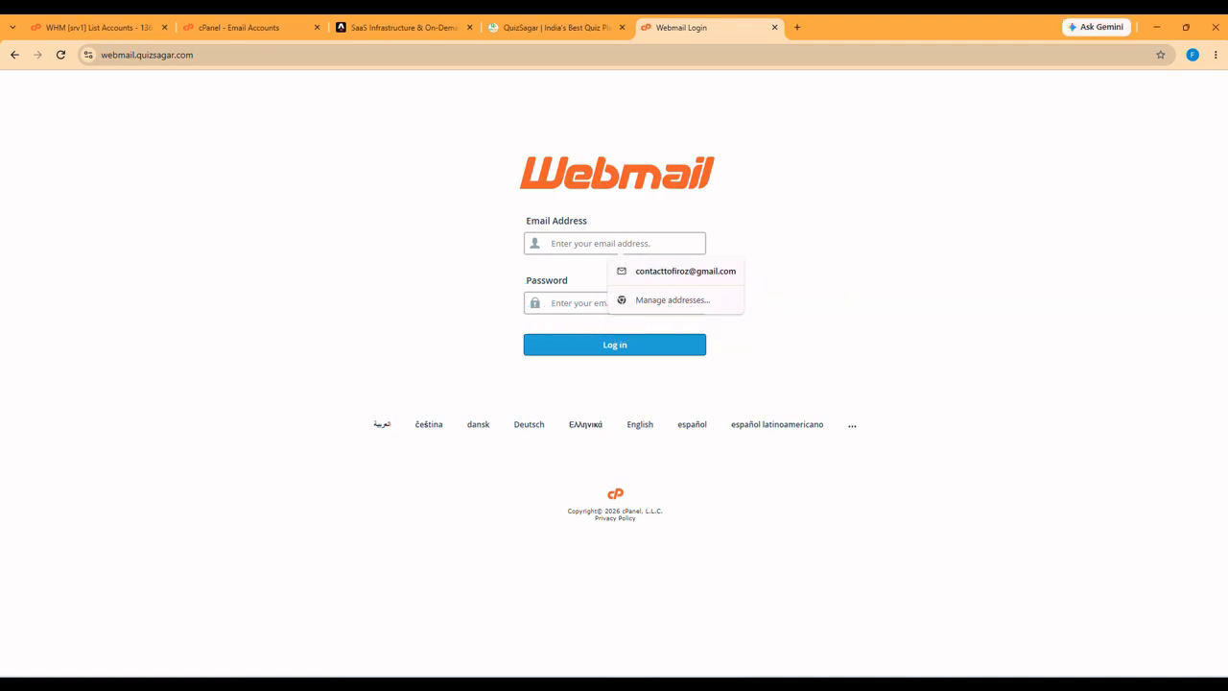
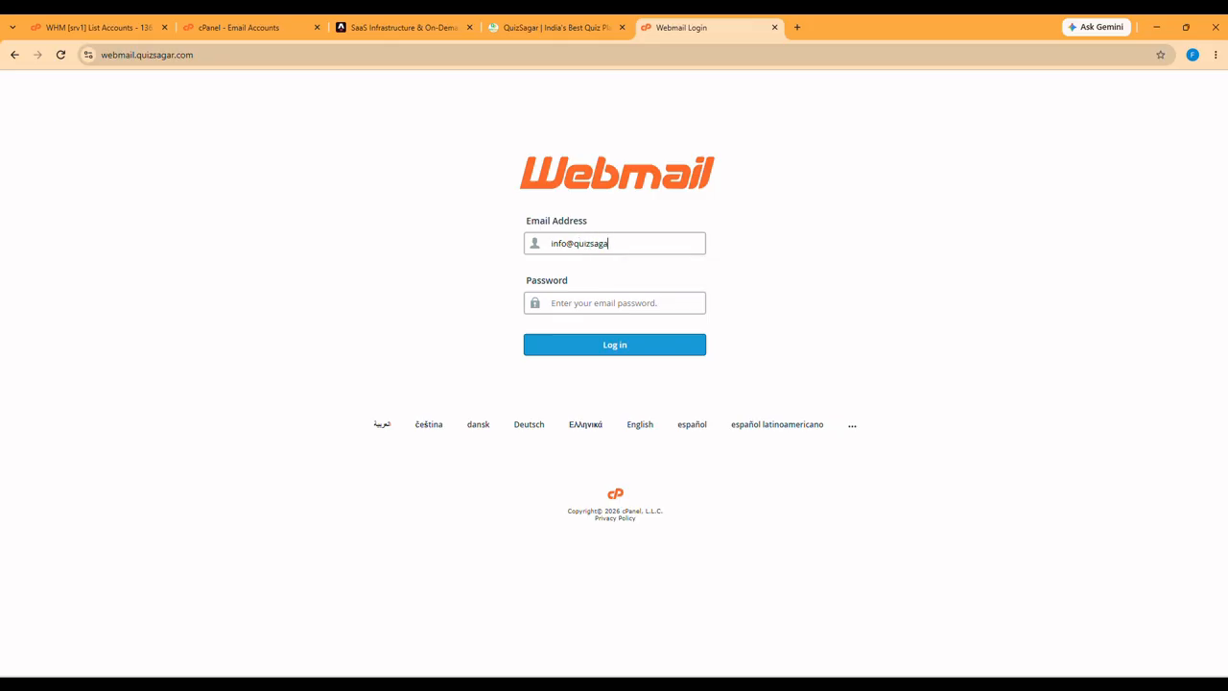
pyautogui.hotkey('ctrl', 'v')
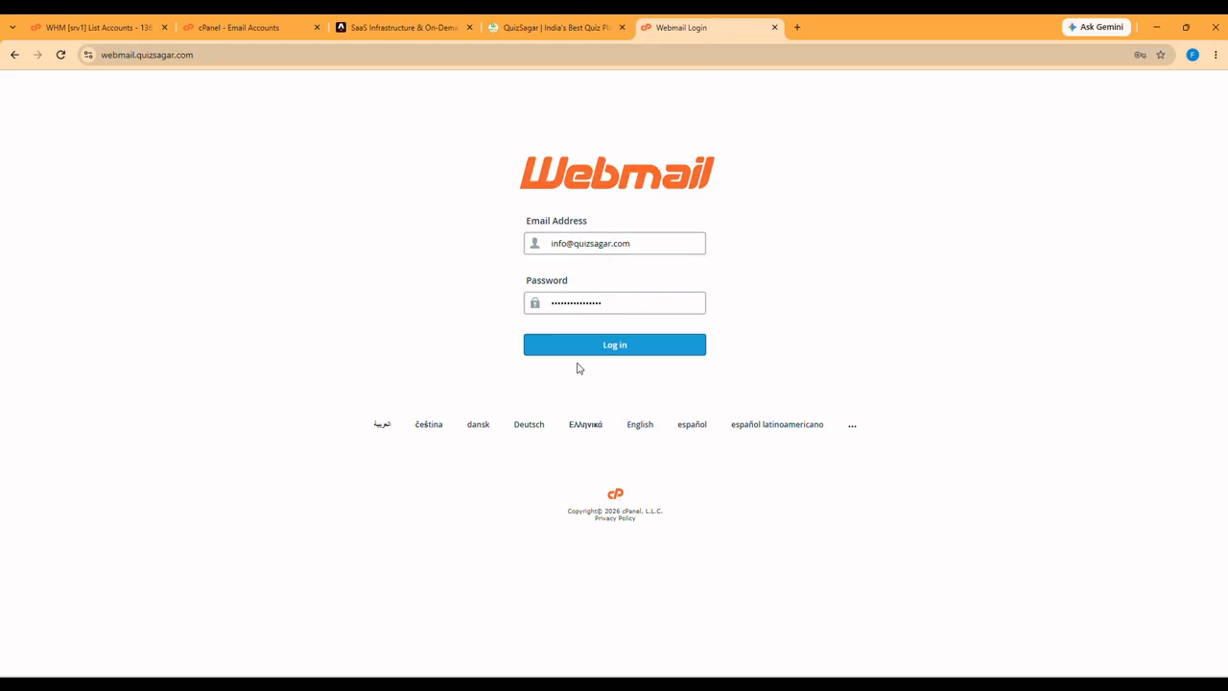
pyautogui.click(582, 350)
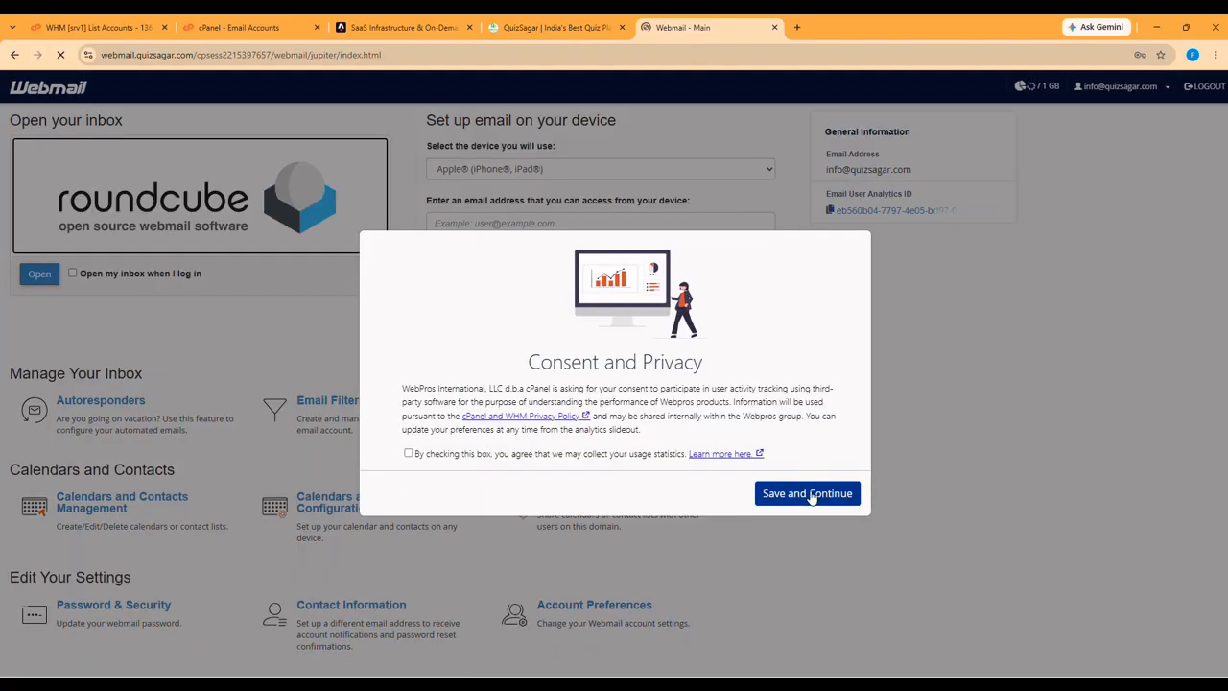
pyautogui.click(481, 459)
# - Accept the privacy consent notice and open the inbox in Roundcube
pyautogui.click(1063, 253)
pyautogui.click(827, 494)
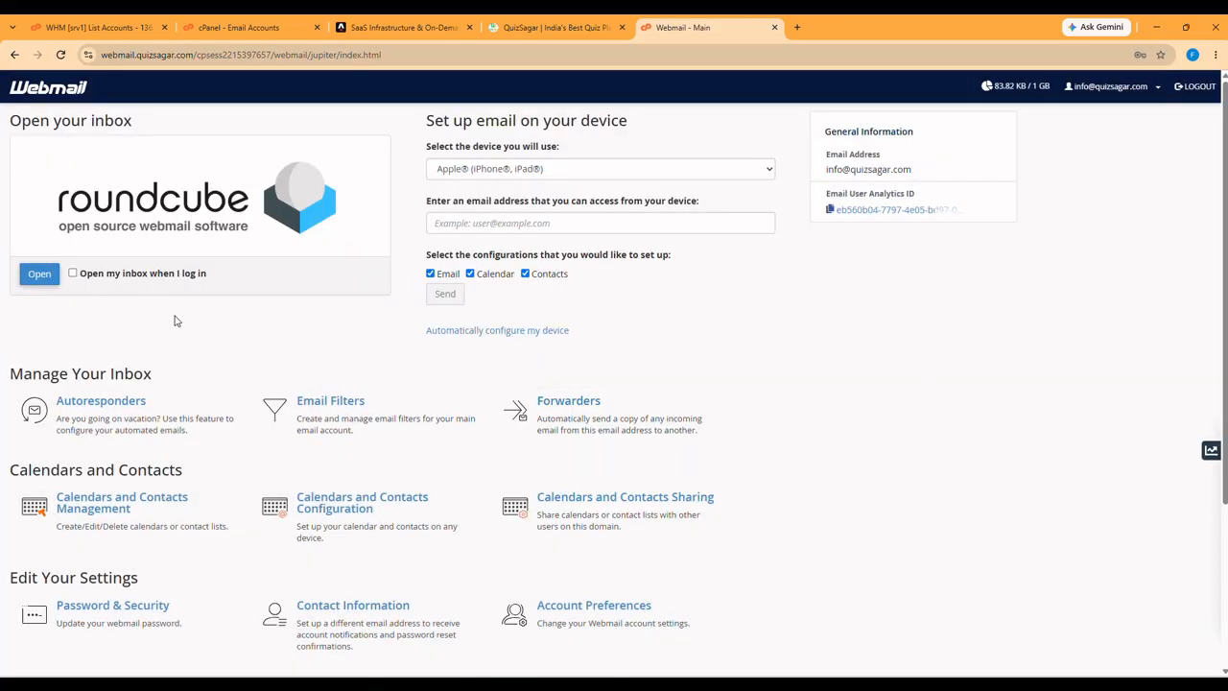
pyautogui.click(38, 275)
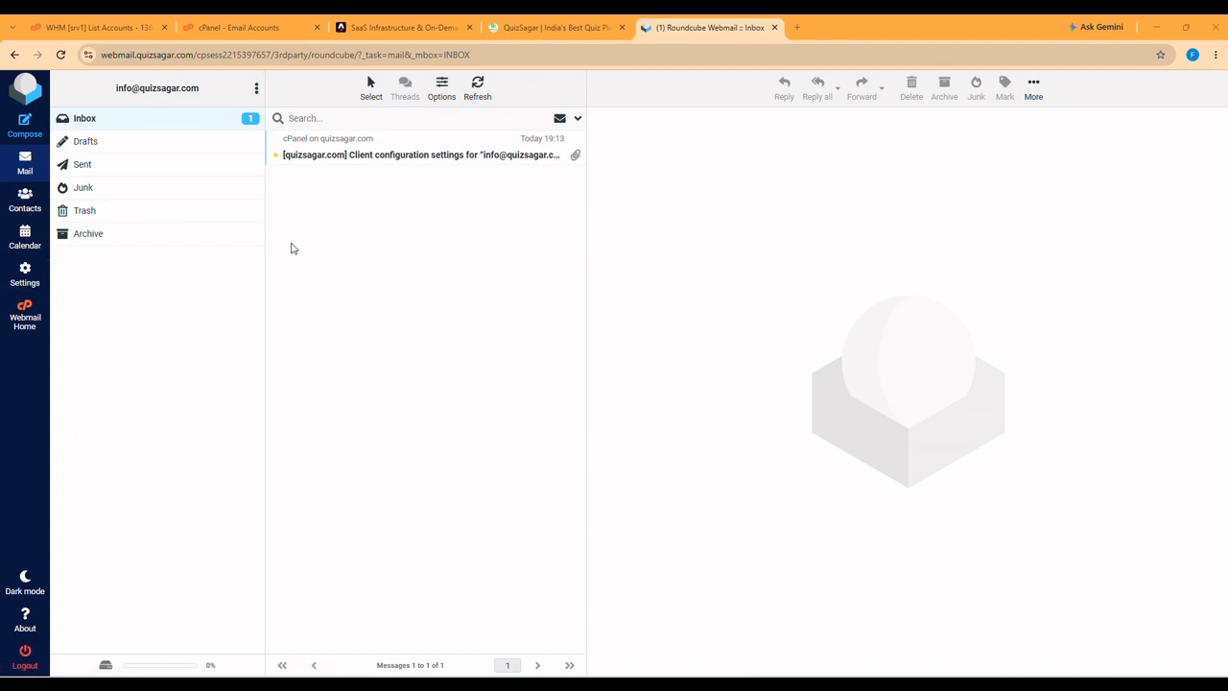
# - In Forwarding settings, enter a Gmail destination address in Send copy to
pyautogui.click(26, 273)
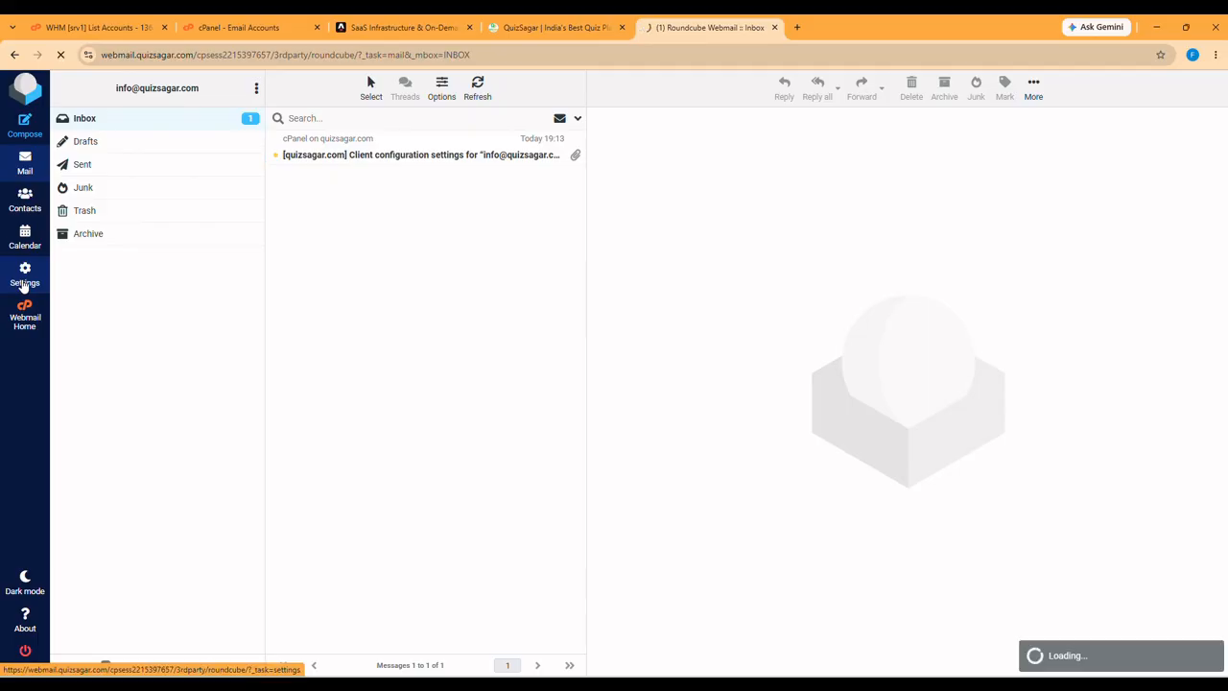
pyautogui.click(107, 257)
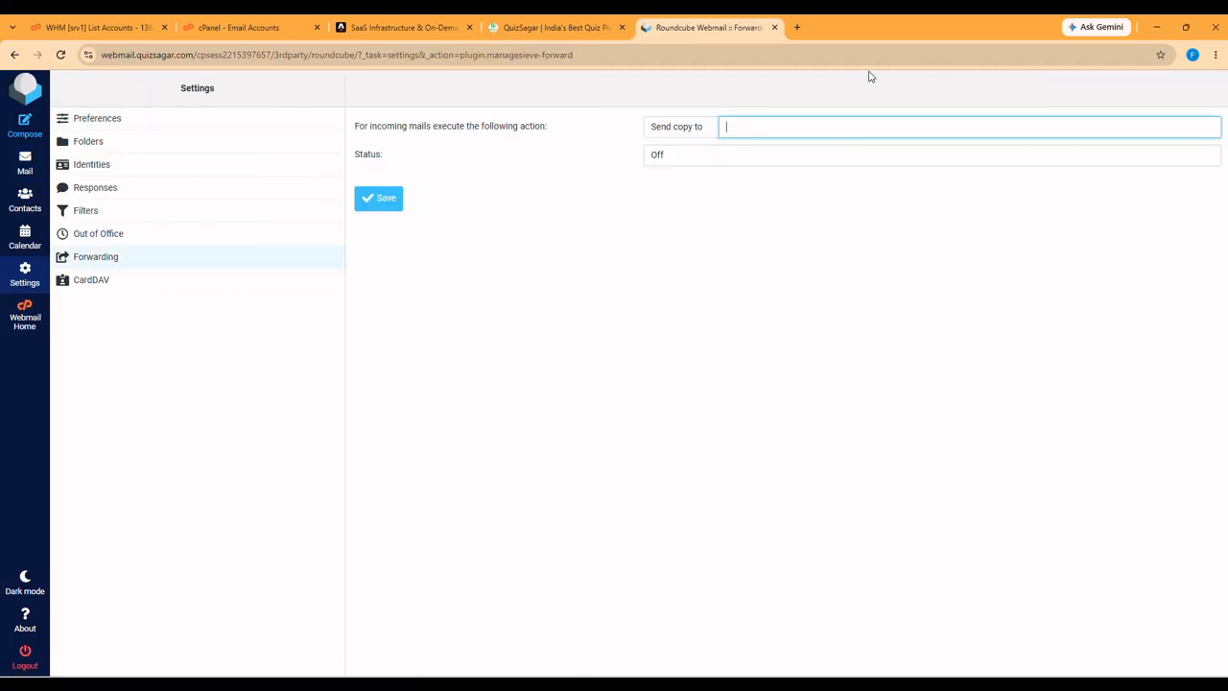
pyautogui.click(753, 126)
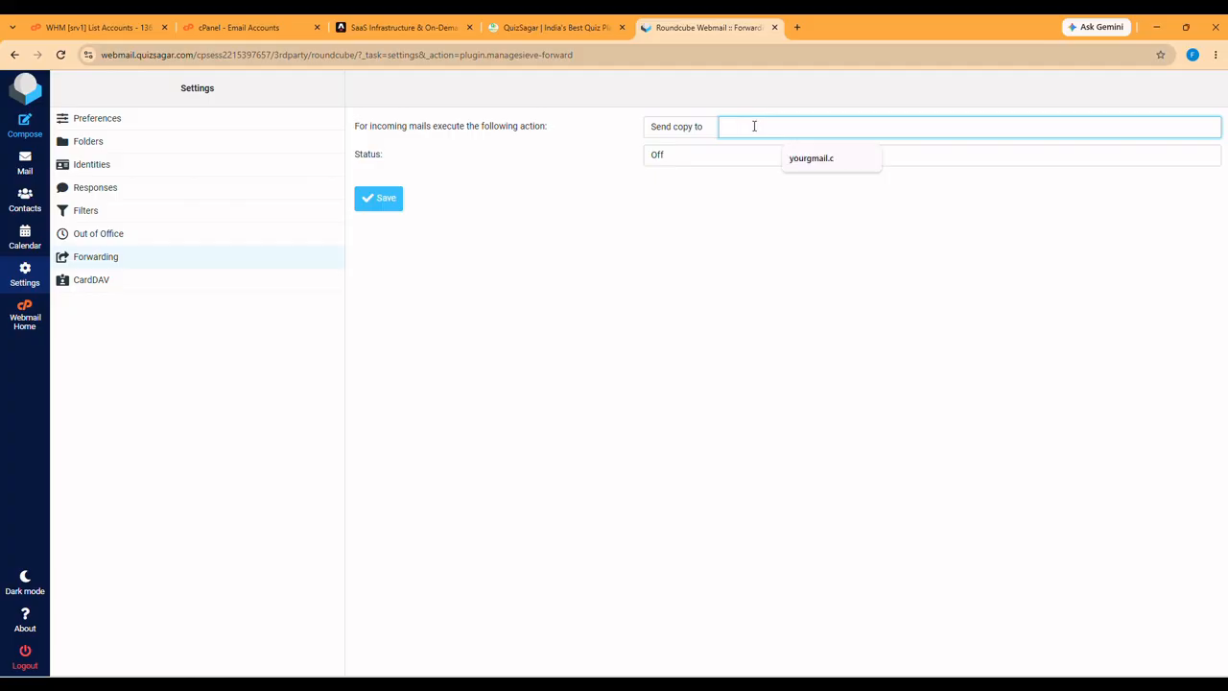
pyautogui.write('youren')
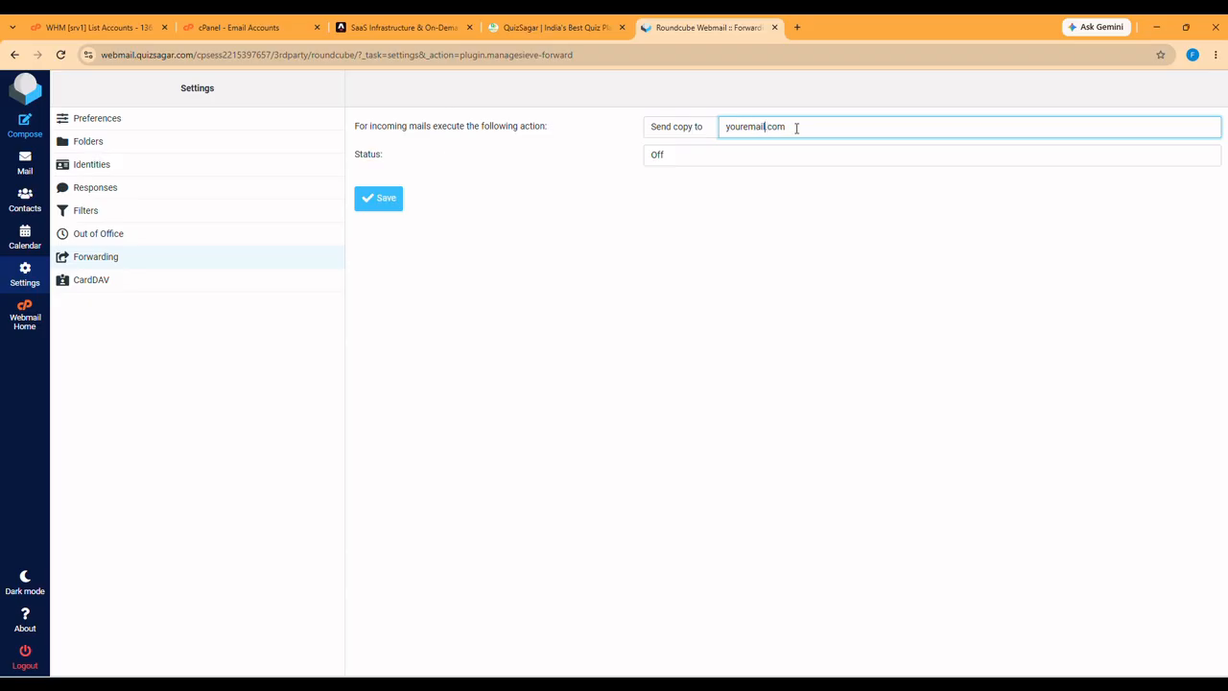
pyautogui.write('.gmail')
# - Leave the forwarding status set to Off
pyautogui.moveTo(778, 137); pyautogui.dragTo(616, 145)
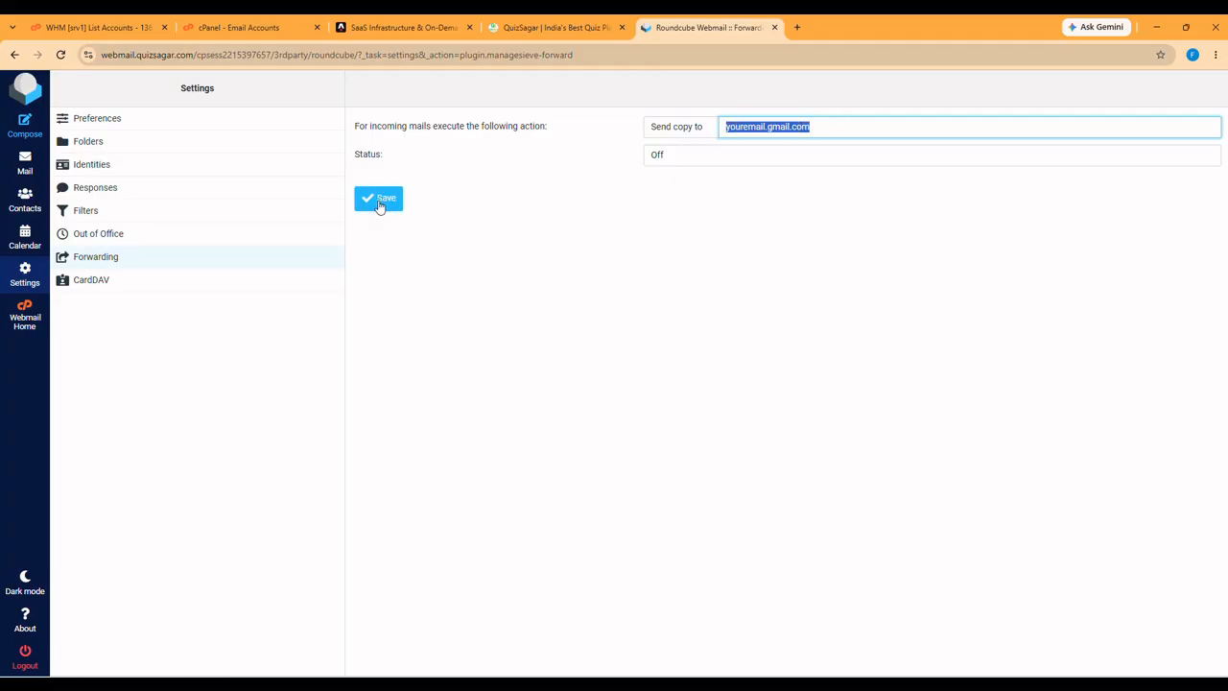
pyautogui.click(772, 168)
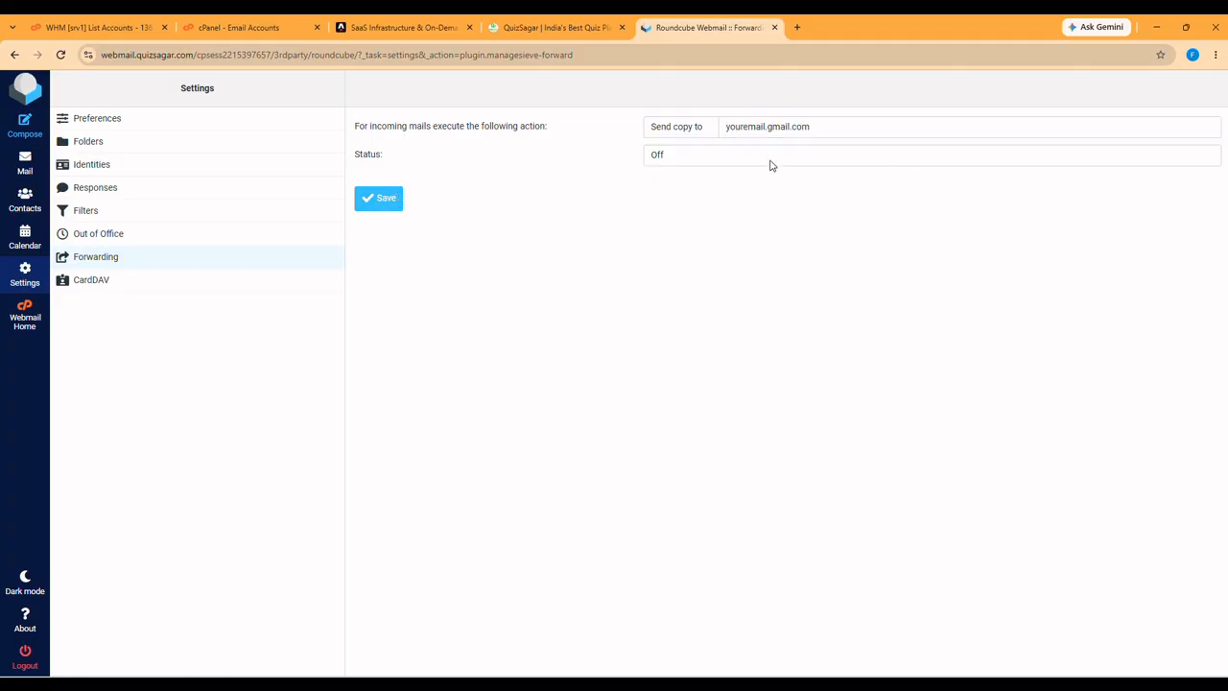
pyautogui.click(768, 158)
pyautogui.click(616, 154)
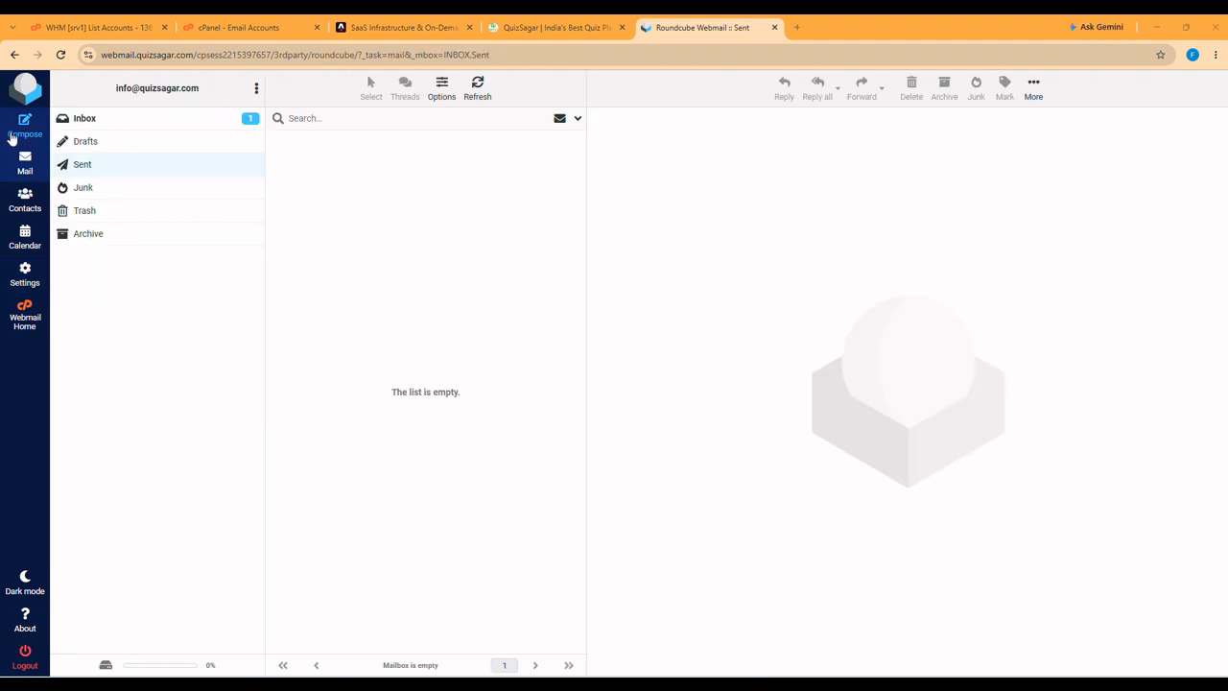
pyautogui.click(25, 164)
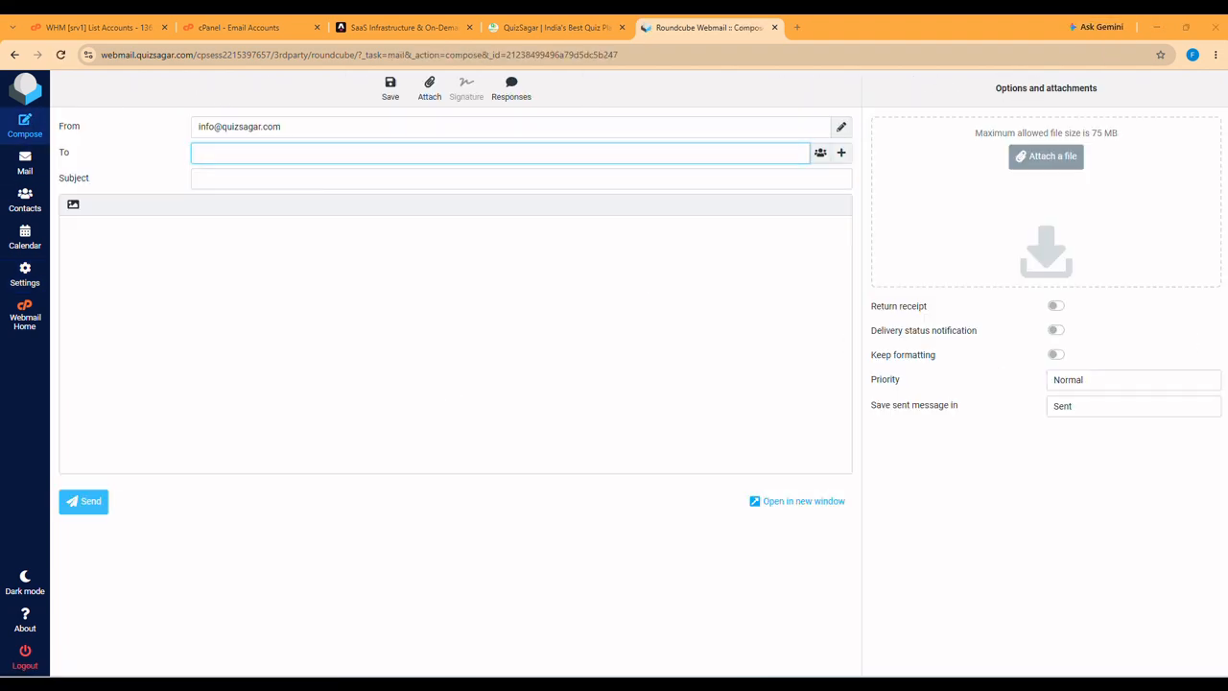
# - Send a 'Test' email with body 'This is a test email.' to the support mailbox, then view it
pyautogui.click(301, 152)
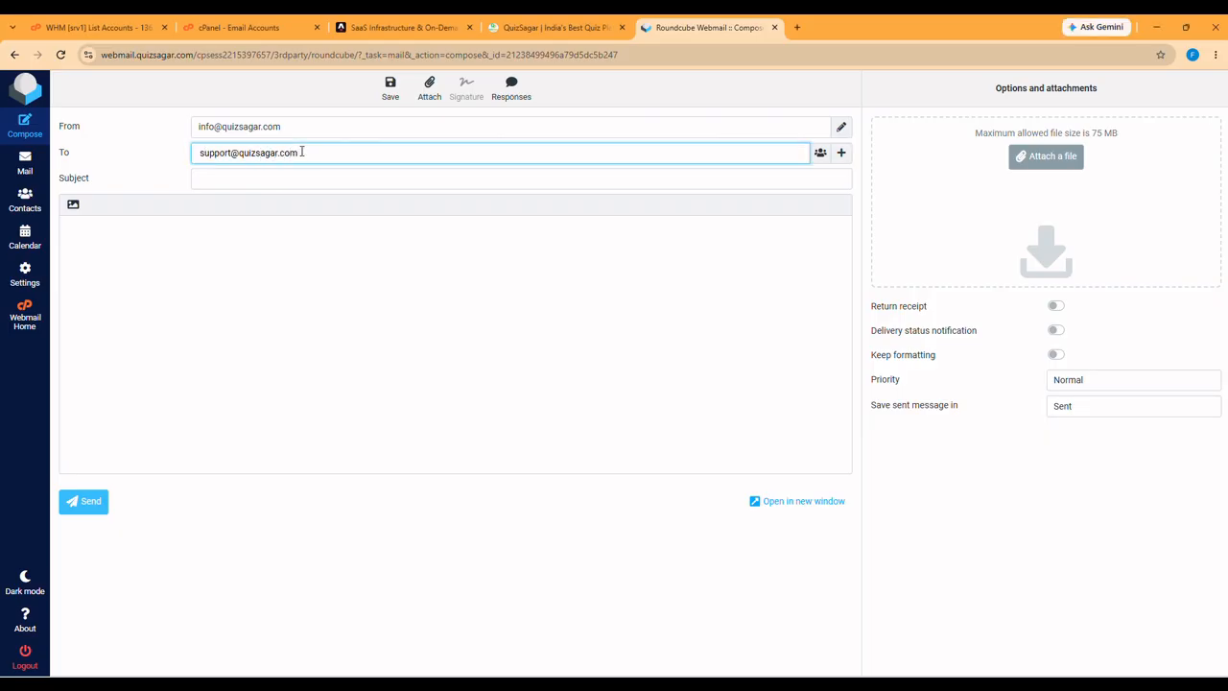
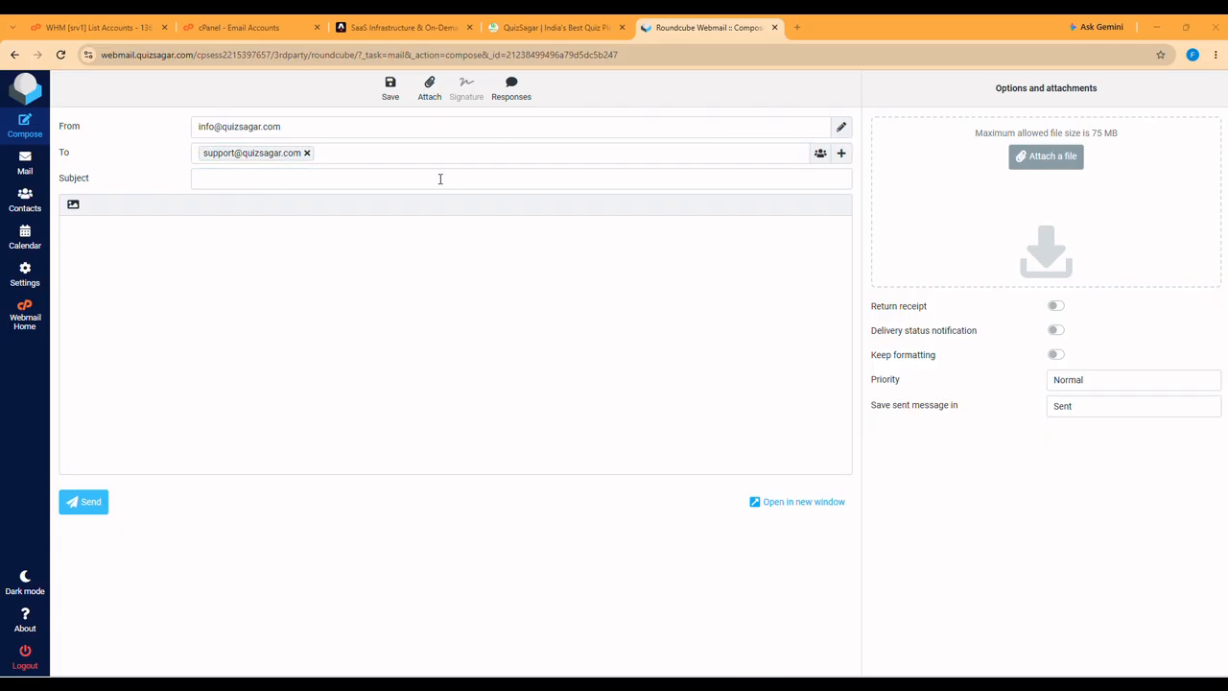
pyautogui.click(439, 178)
pyautogui.write('Test')
pyautogui.click(415, 256)
pyautogui.write('This is a test email.')
pyautogui.click(98, 503)
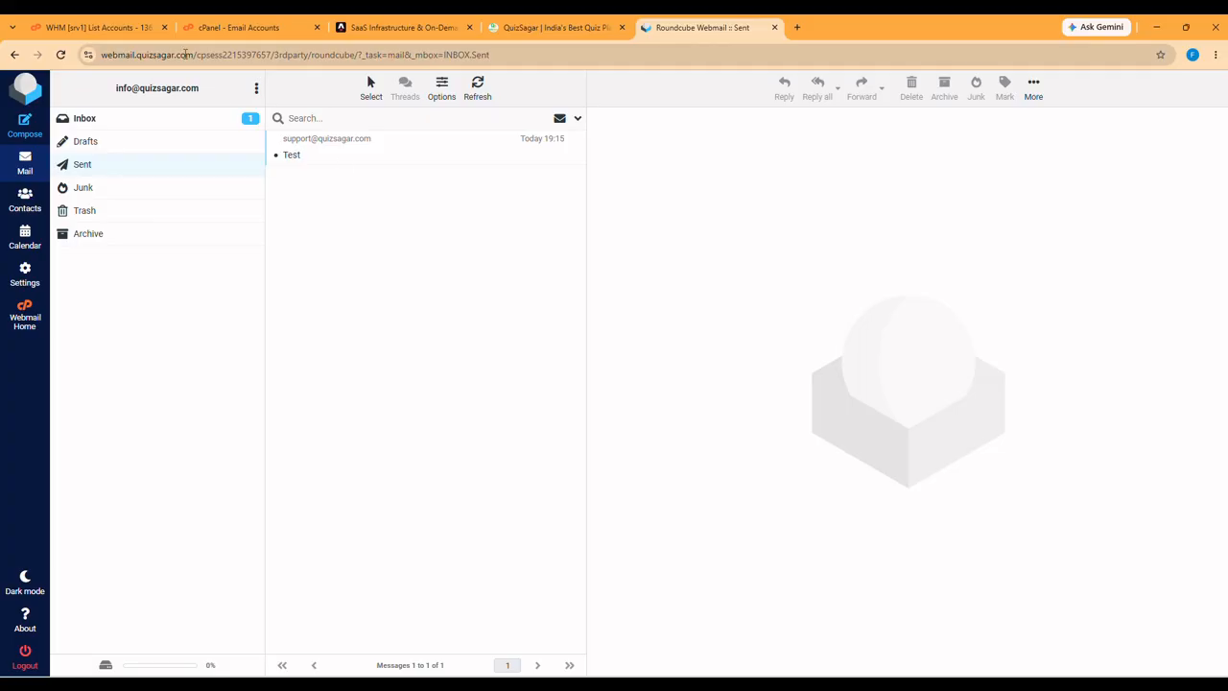
pyautogui.click(333, 159)
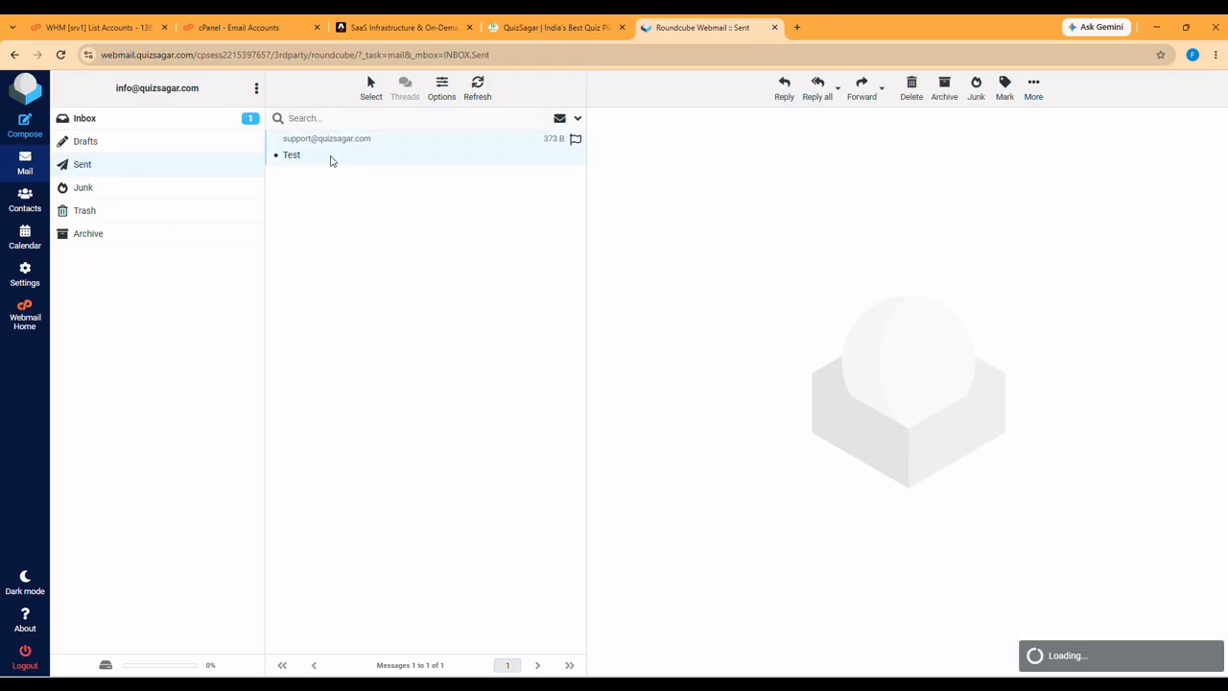